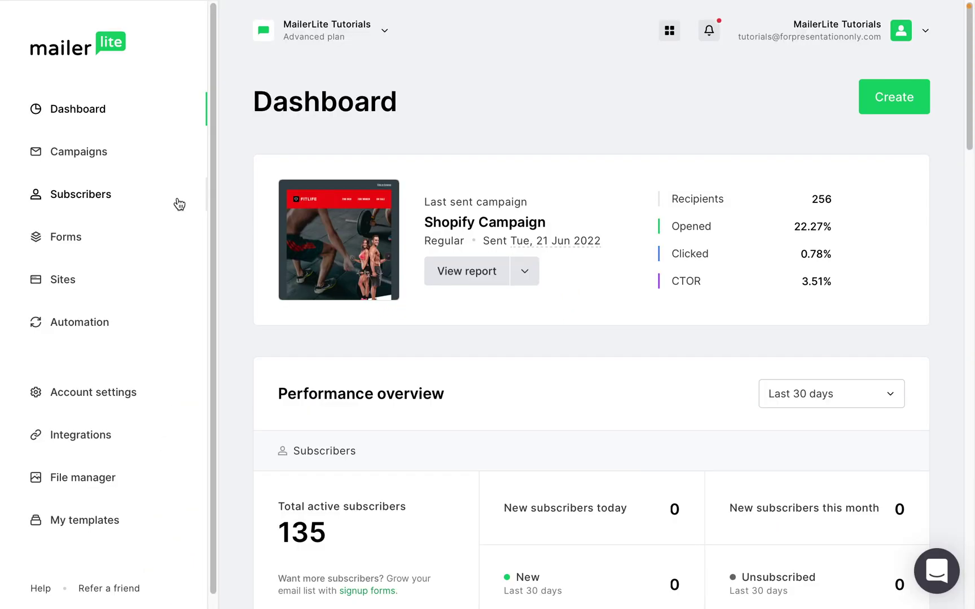
- Open Subscribers › Fields and sort the field list by Type
{"action": "left_click", "coordinate": [80, 195]}
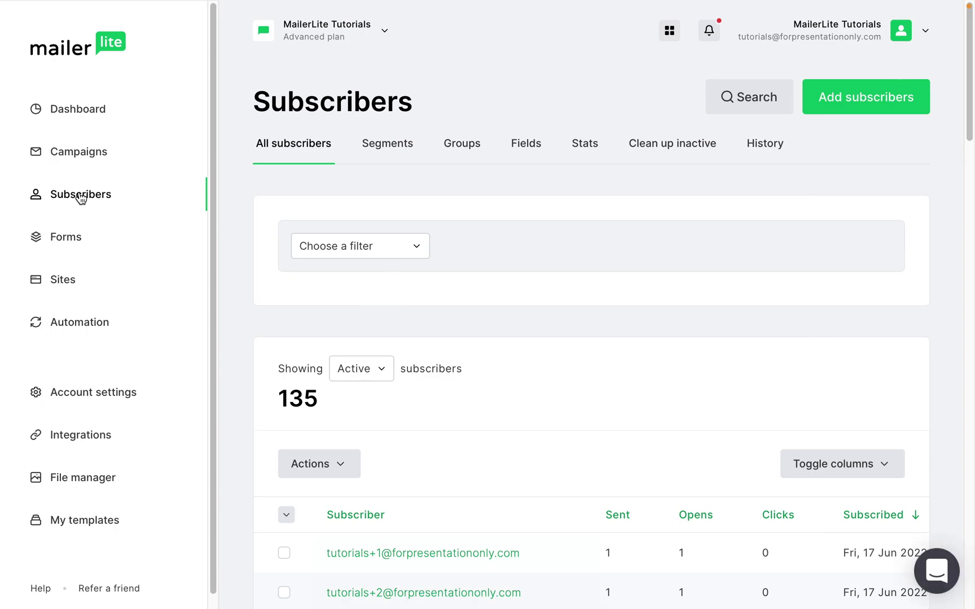
{"action": "left_click", "coordinate": [526, 144]}
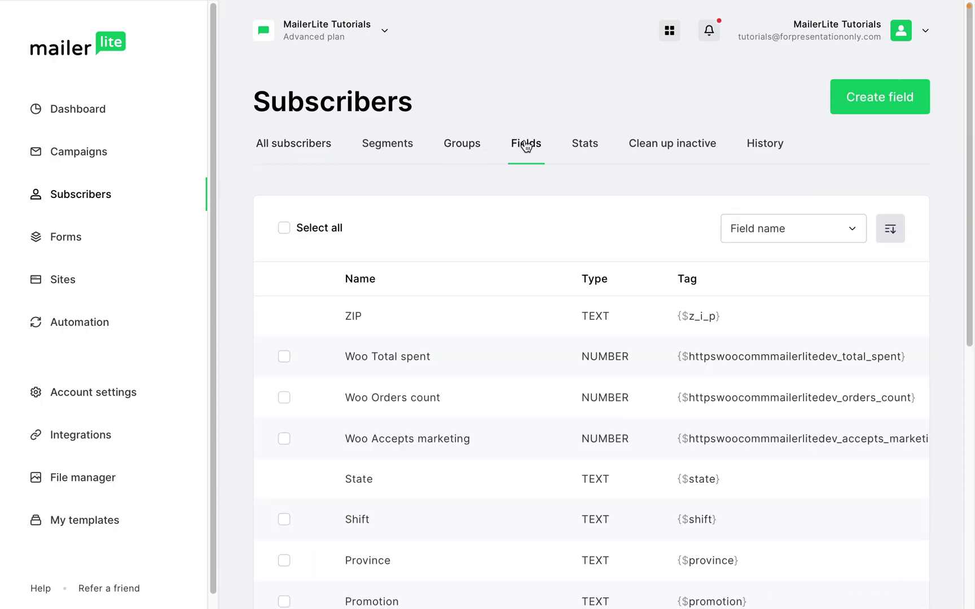
{"action": "left_click", "coordinate": [854, 231]}
{"action": "left_click", "coordinate": [806, 269]}
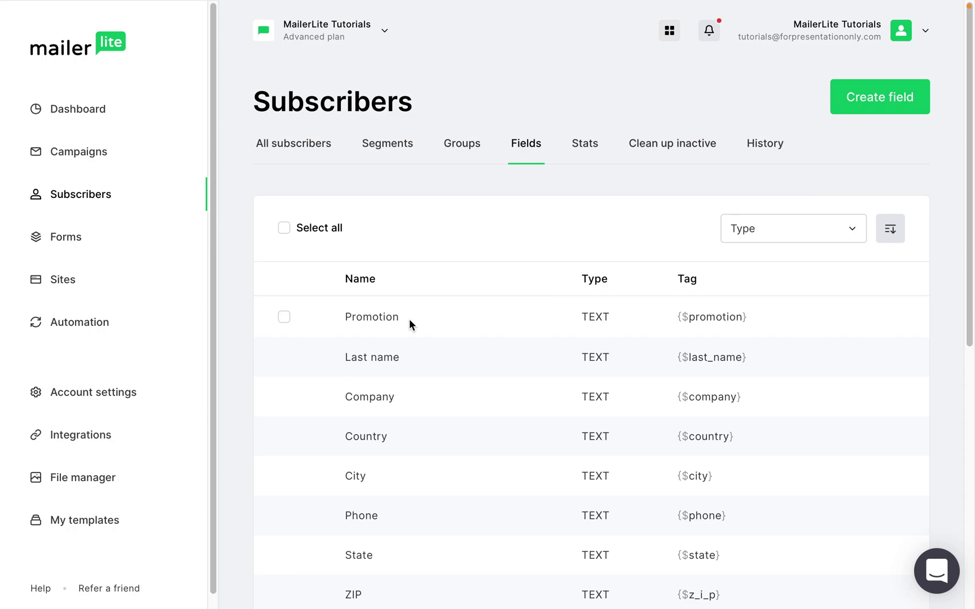
{"action": "scroll", "coordinate": [409, 319], "scroll_direction": "down", "scroll_amount": 3}
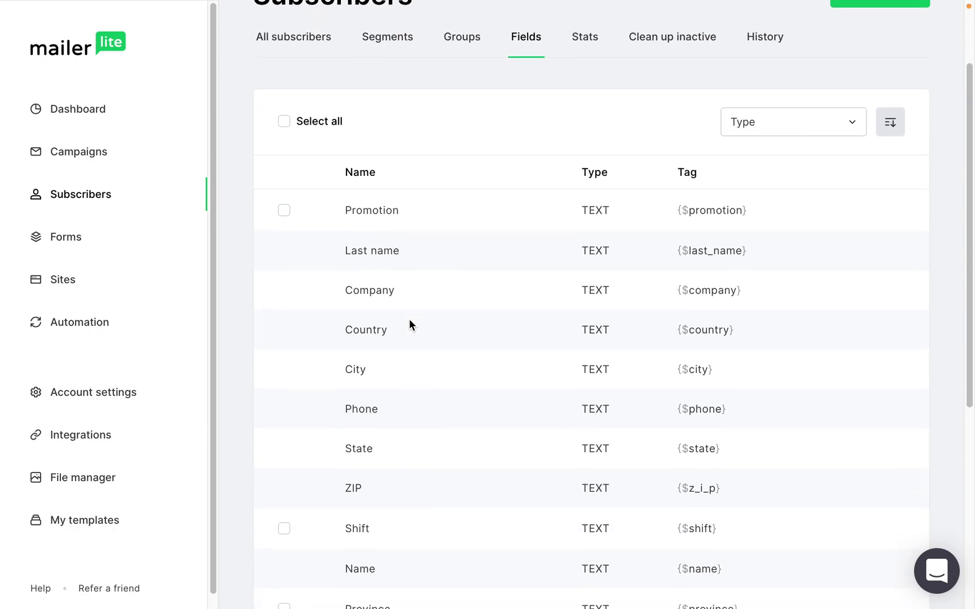
{"action": "scroll", "coordinate": [409, 320], "scroll_direction": "down", "scroll_amount": 1}
{"action": "scroll", "coordinate": [409, 319], "scroll_direction": "down", "scroll_amount": 1}
{"action": "scroll", "coordinate": [409, 320], "scroll_direction": "down", "scroll_amount": 1}
{"action": "scroll", "coordinate": [409, 320], "scroll_direction": "down", "scroll_amount": 1}
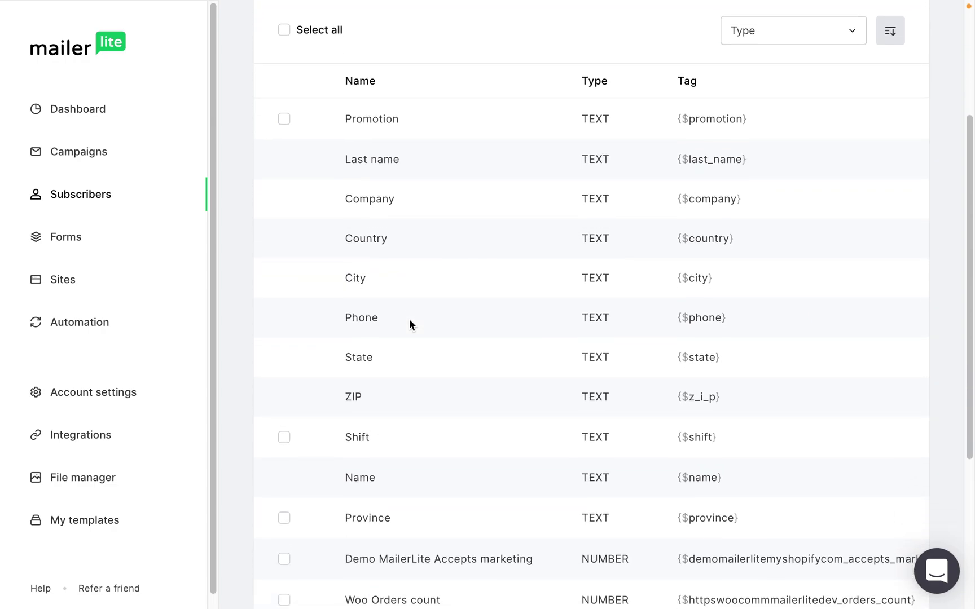
{"action": "scroll", "coordinate": [409, 319], "scroll_direction": "down", "scroll_amount": 1}
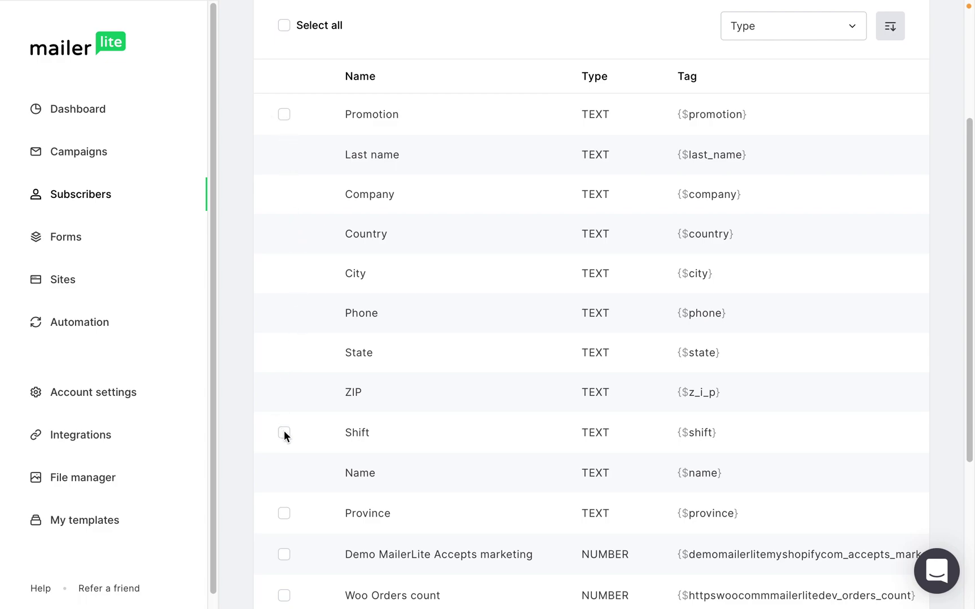
{"action": "scroll", "coordinate": [285, 433], "scroll_direction": "down", "scroll_amount": 1}
{"action": "scroll", "coordinate": [284, 434], "scroll_direction": "down", "scroll_amount": 1}
{"action": "scroll", "coordinate": [284, 434], "scroll_direction": "down", "scroll_amount": 1}
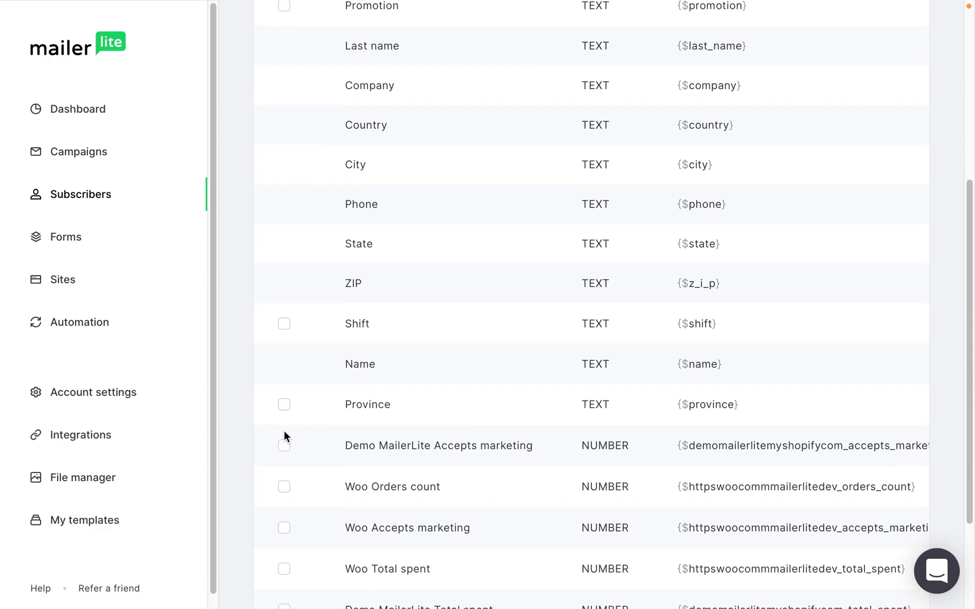
{"action": "scroll", "coordinate": [285, 433], "scroll_direction": "down", "scroll_amount": 1}
{"action": "scroll", "coordinate": [284, 436], "scroll_direction": "down", "scroll_amount": 2}
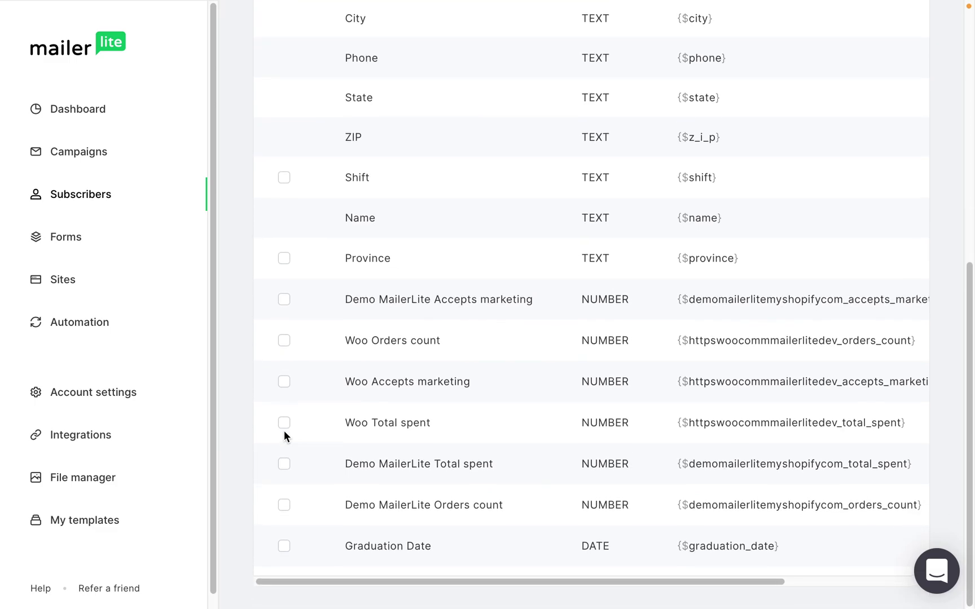
{"action": "scroll", "coordinate": [284, 434], "scroll_direction": "up", "scroll_amount": 2}
{"action": "scroll", "coordinate": [283, 434], "scroll_direction": "up", "scroll_amount": 5}
{"action": "scroll", "coordinate": [285, 433], "scroll_direction": "up", "scroll_amount": 2}
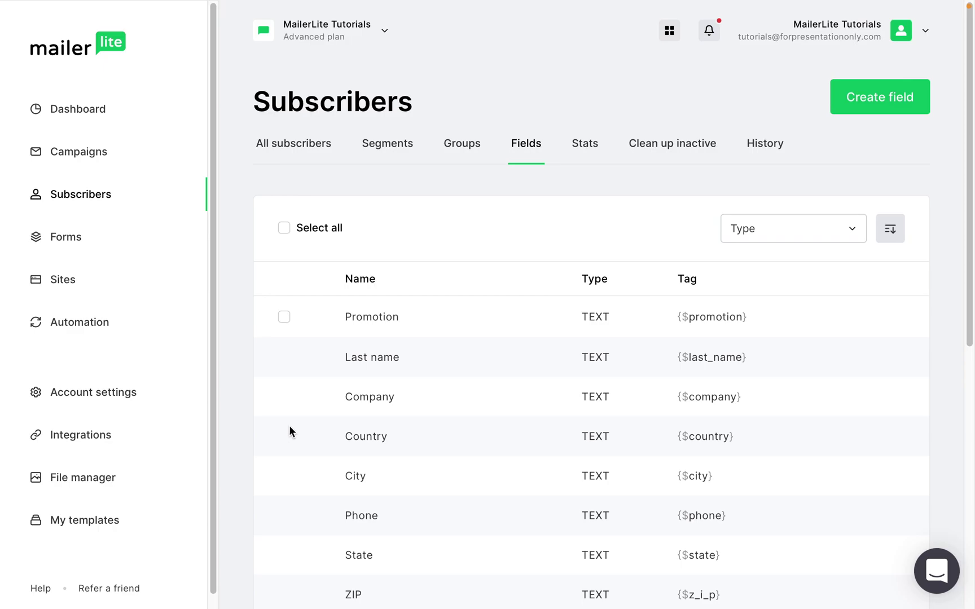
- Create a Date-type subscriber field named Birthday and check its row in the list
{"action": "left_click", "coordinate": [855, 96]}
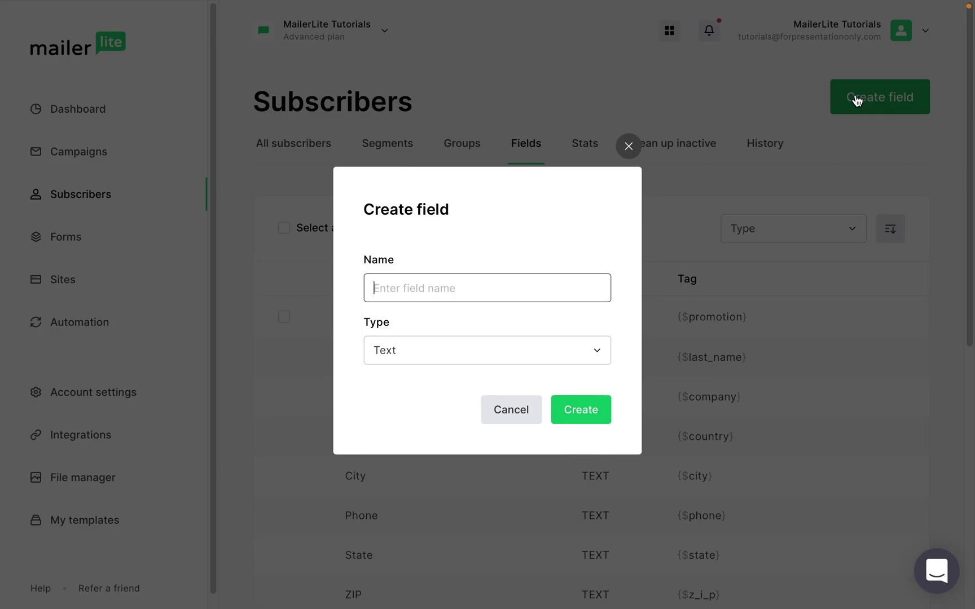
{"action": "type", "text": "Birthday"}
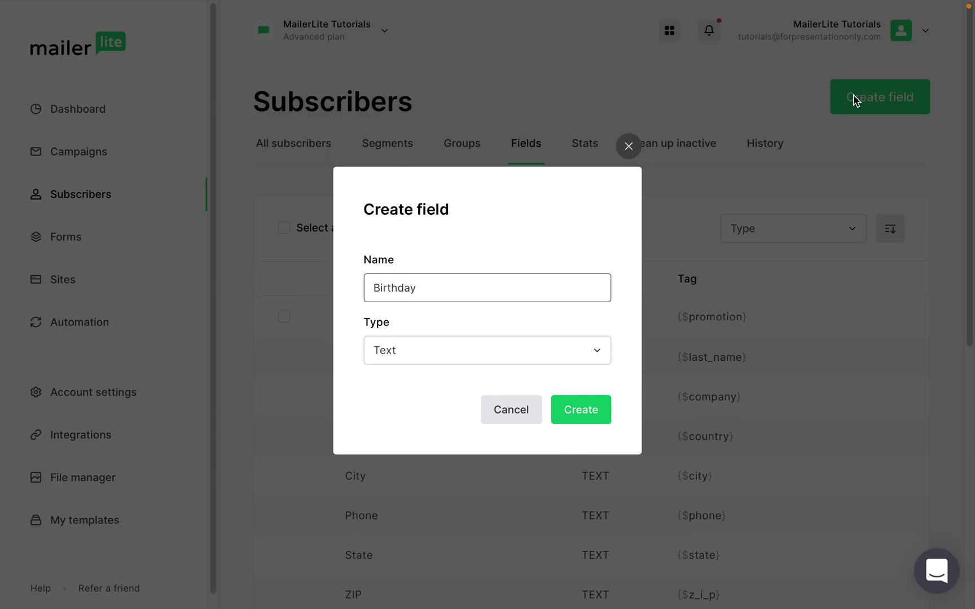
{"action": "left_click", "coordinate": [575, 355]}
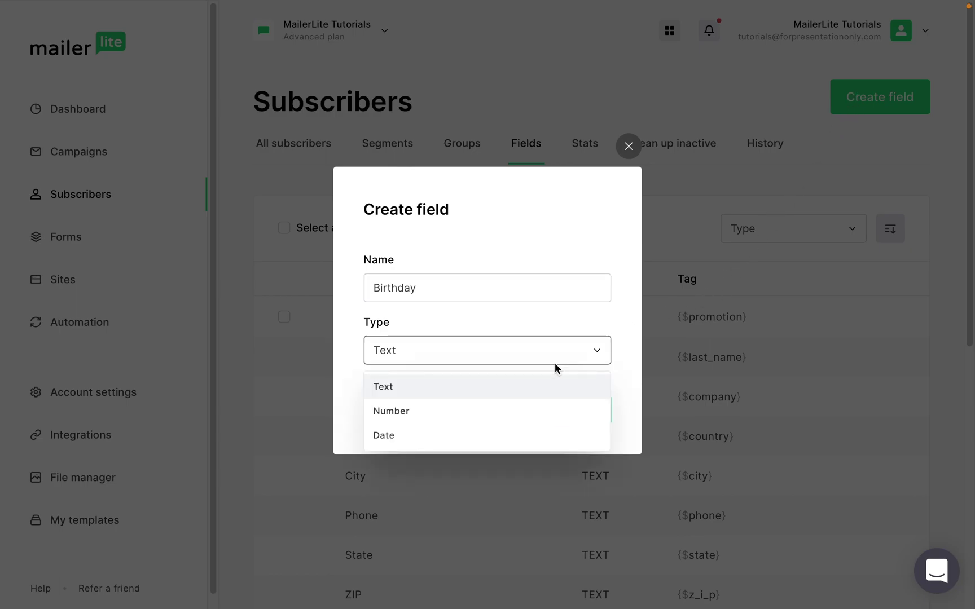
{"action": "left_click", "coordinate": [470, 435]}
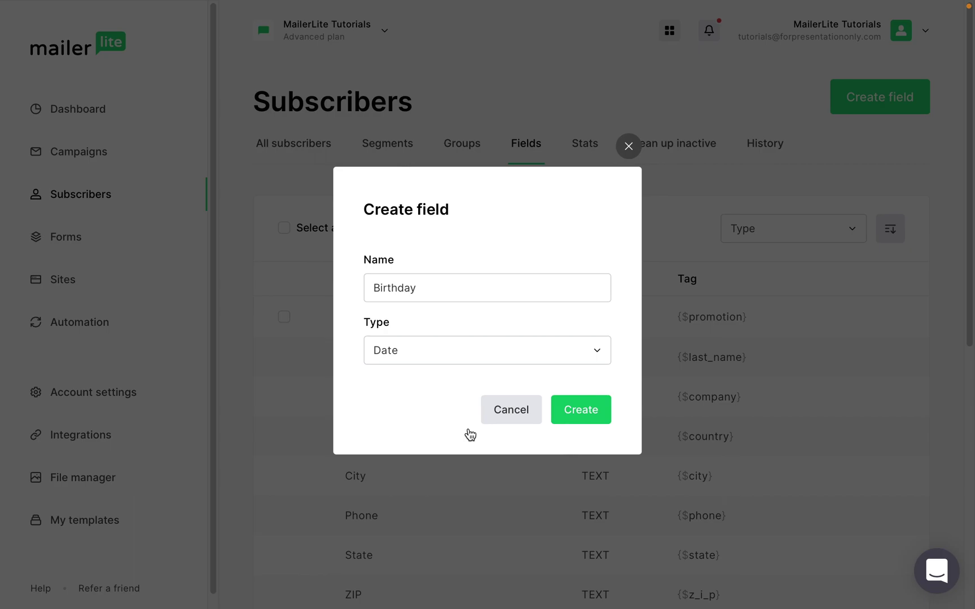
{"action": "left_click", "coordinate": [591, 413]}
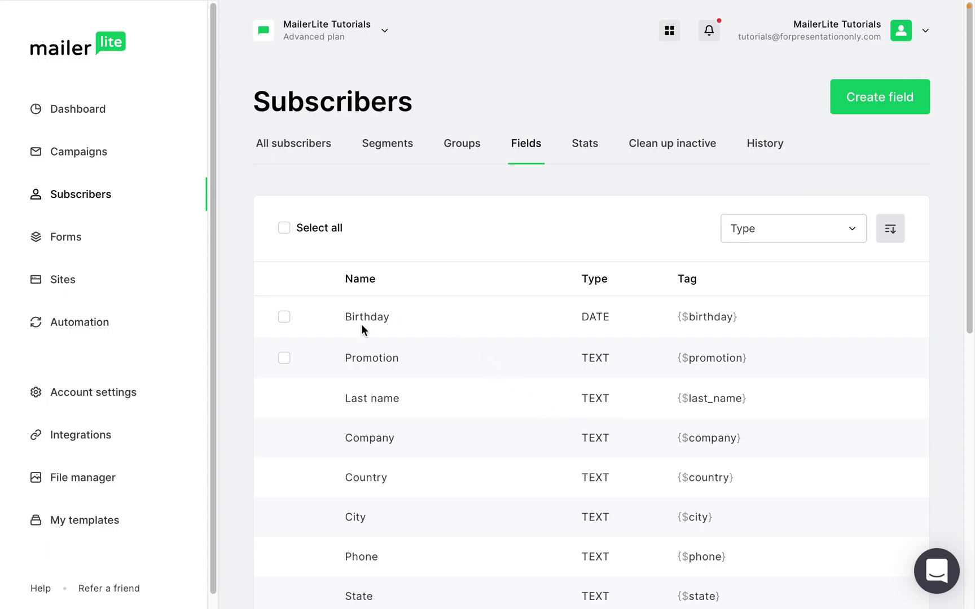
{"action": "left_click", "coordinate": [285, 317]}
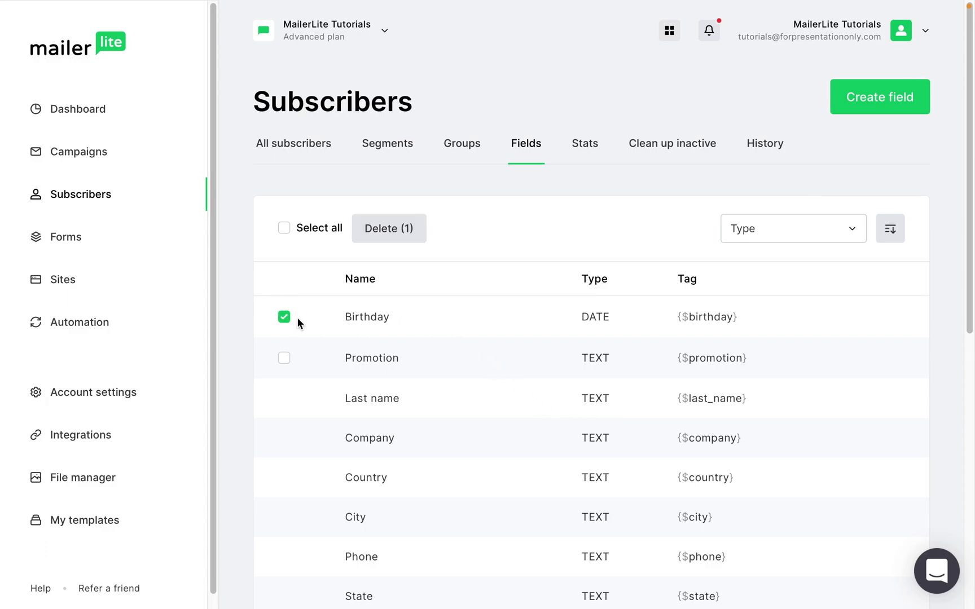
{"action": "left_click", "coordinate": [285, 318]}
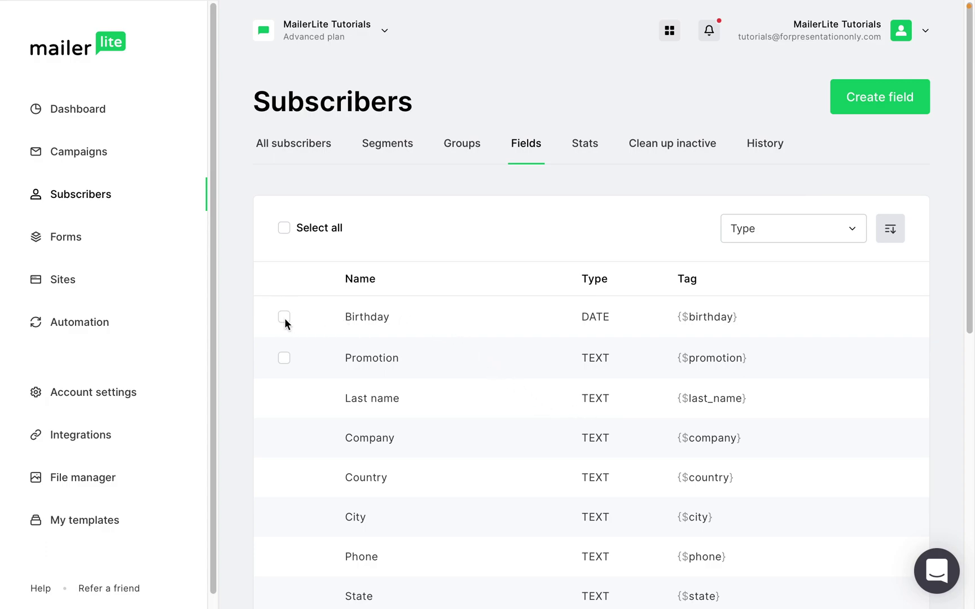
- Back on All subscribers, turn on the Country and Name table columns
{"action": "left_click", "coordinate": [305, 143]}
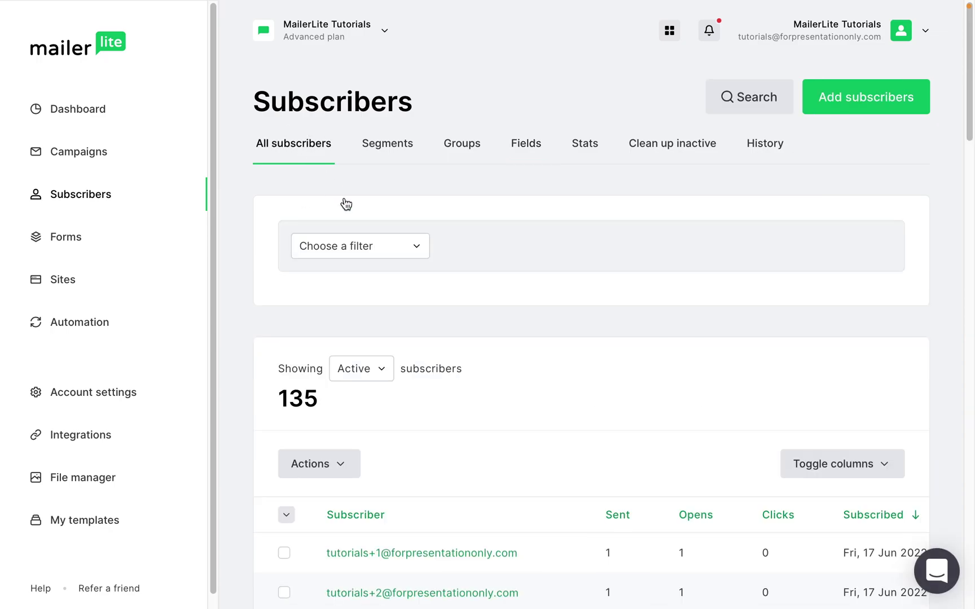
{"action": "left_click", "coordinate": [839, 468]}
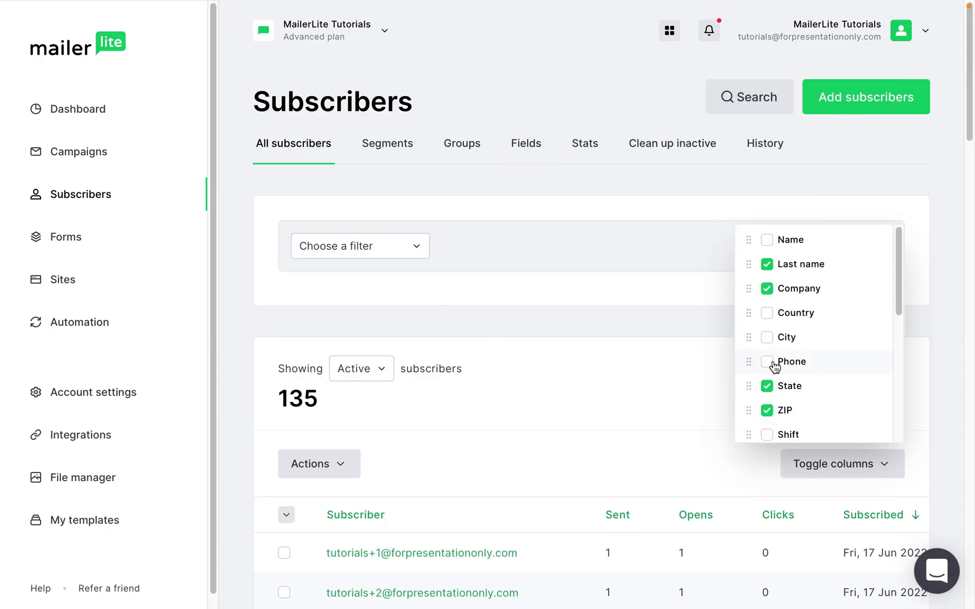
{"action": "left_click", "coordinate": [768, 313]}
{"action": "left_click", "coordinate": [767, 241]}
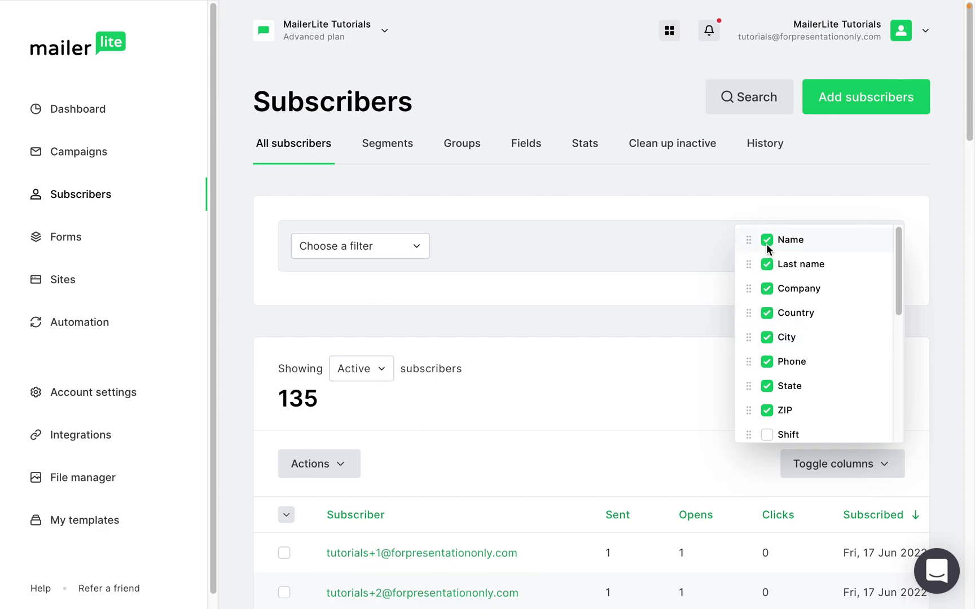
{"action": "left_click", "coordinate": [737, 504]}
{"action": "scroll", "coordinate": [740, 512], "scroll_direction": "down", "scroll_amount": 4}
{"action": "scroll", "coordinate": [739, 512], "scroll_direction": "right", "scroll_amount": 5}
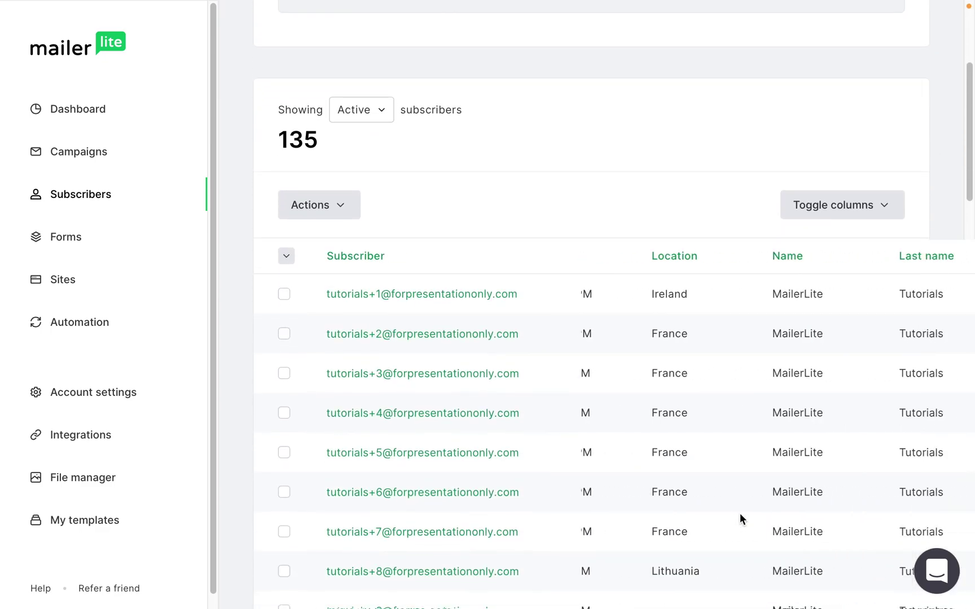
{"action": "scroll", "coordinate": [740, 513], "scroll_direction": "right", "scroll_amount": 4}
{"action": "scroll", "coordinate": [739, 513], "scroll_direction": "right", "scroll_amount": 4}
{"action": "scroll", "coordinate": [740, 513], "scroll_direction": "right", "scroll_amount": 3}
{"action": "scroll", "coordinate": [740, 513], "scroll_direction": "right", "scroll_amount": 3}
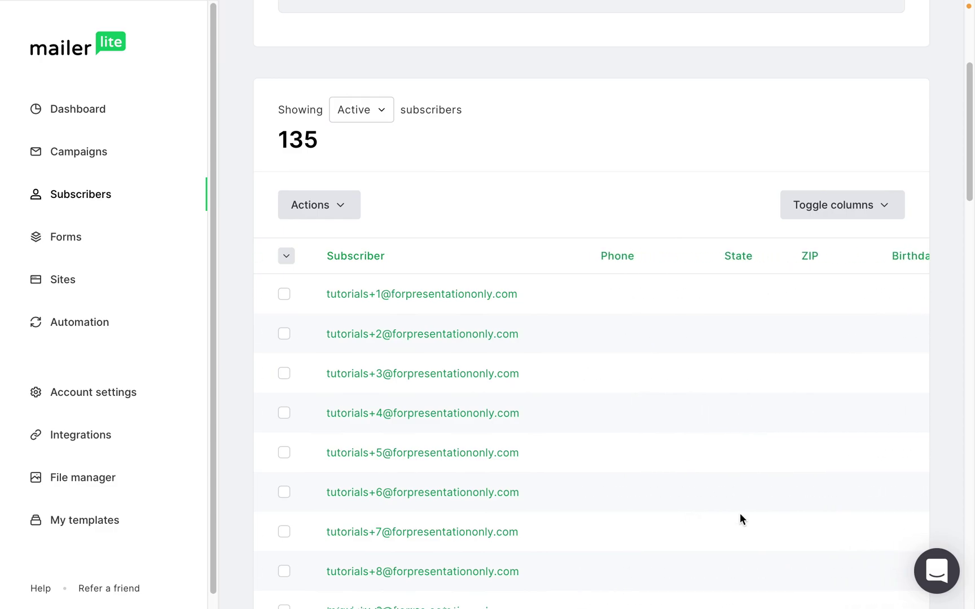
{"action": "scroll", "coordinate": [740, 512], "scroll_direction": "left", "scroll_amount": 3}
{"action": "scroll", "coordinate": [739, 512], "scroll_direction": "left", "scroll_amount": 4}
{"action": "scroll", "coordinate": [740, 513], "scroll_direction": "left", "scroll_amount": 2}
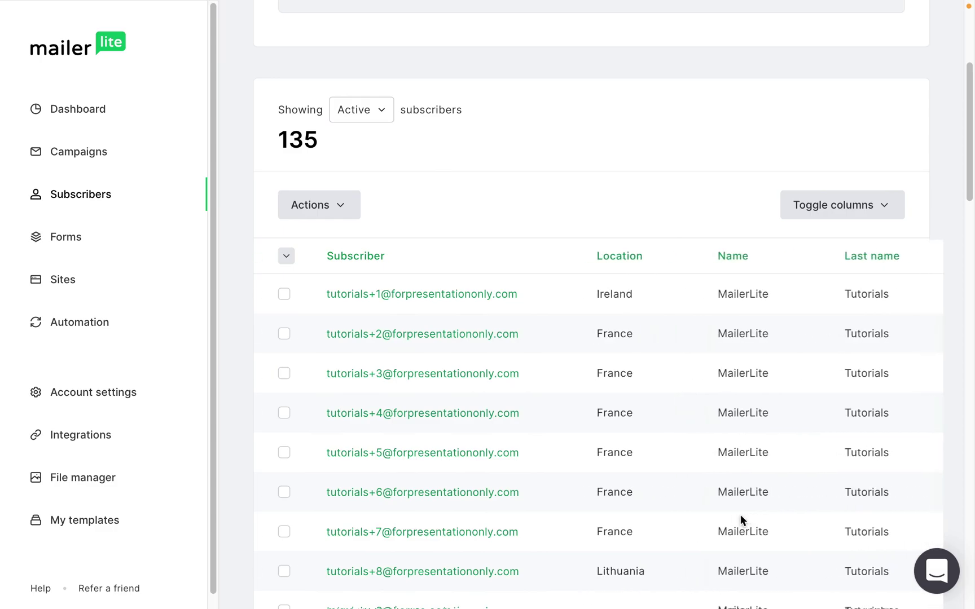
{"action": "scroll", "coordinate": [741, 515], "scroll_direction": "up", "scroll_amount": 3}
{"action": "scroll", "coordinate": [740, 515], "scroll_direction": "up", "scroll_amount": 3}
{"action": "scroll", "coordinate": [741, 515], "scroll_direction": "up", "scroll_amount": 2}
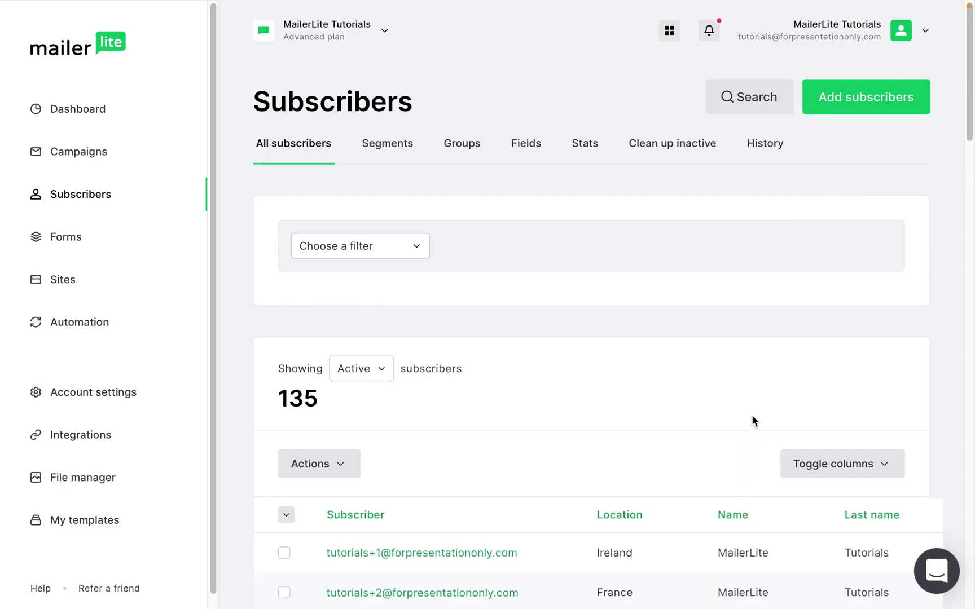
- Add a Company field to the masterclass signup form and save the form
{"action": "left_click", "coordinate": [537, 145]}
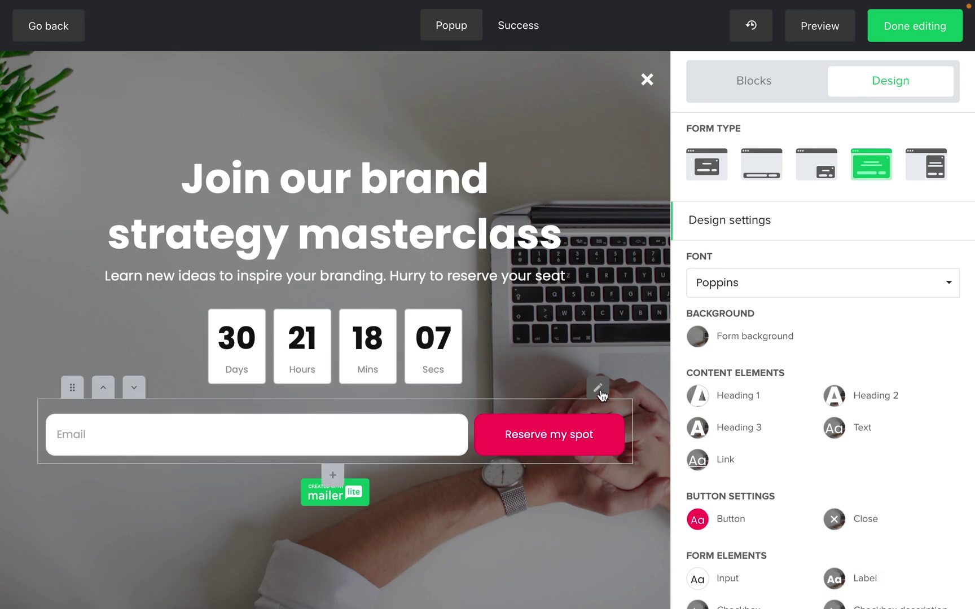
{"action": "left_click", "coordinate": [606, 407]}
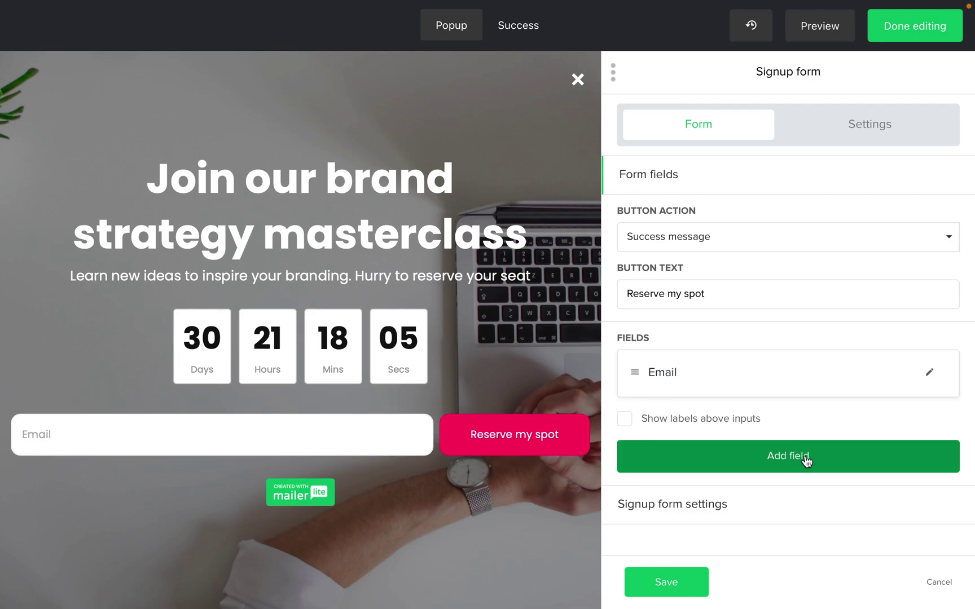
{"action": "left_click", "coordinate": [806, 455]}
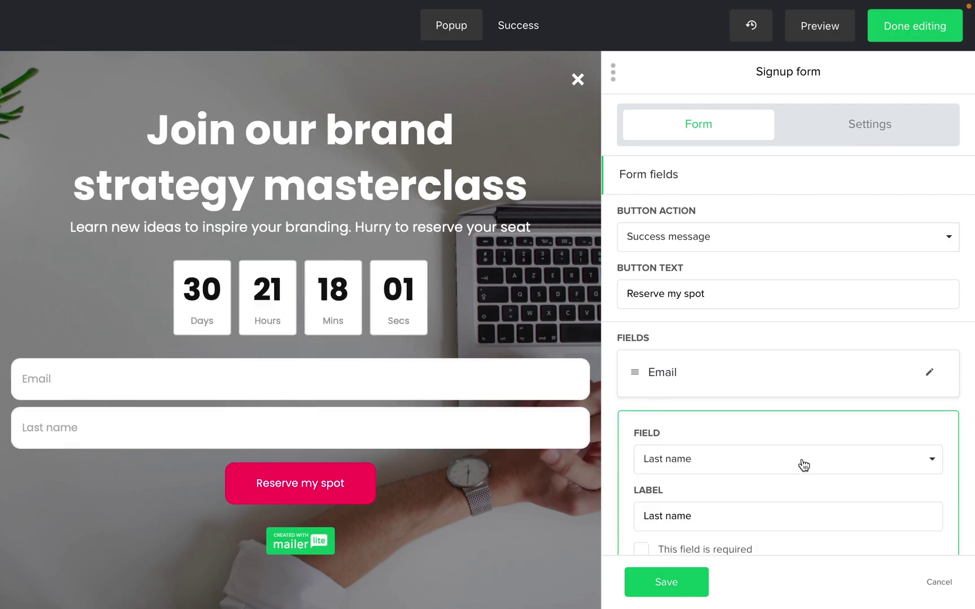
{"action": "left_click", "coordinate": [805, 461]}
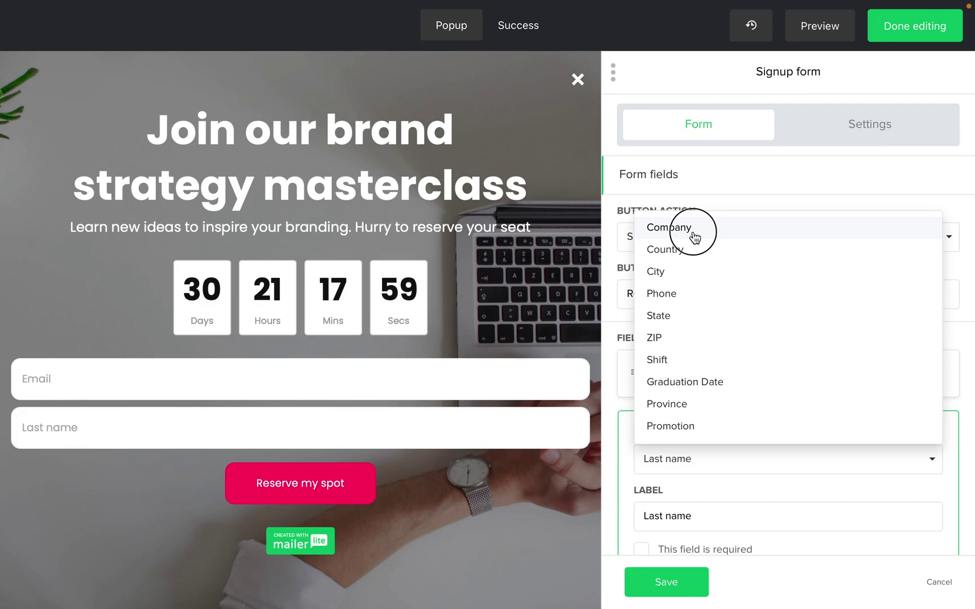
{"action": "left_click", "coordinate": [668, 227]}
{"action": "left_click", "coordinate": [678, 583]}
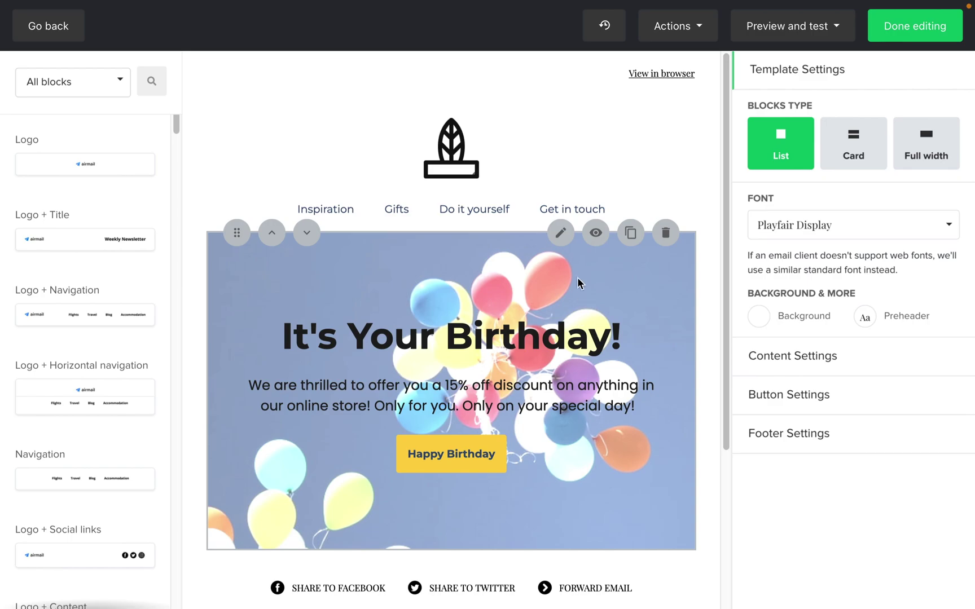
- Replace the hand-typed {$birthday} tag with the inserted Birthday variable and save the block
{"action": "left_click", "coordinate": [560, 232]}
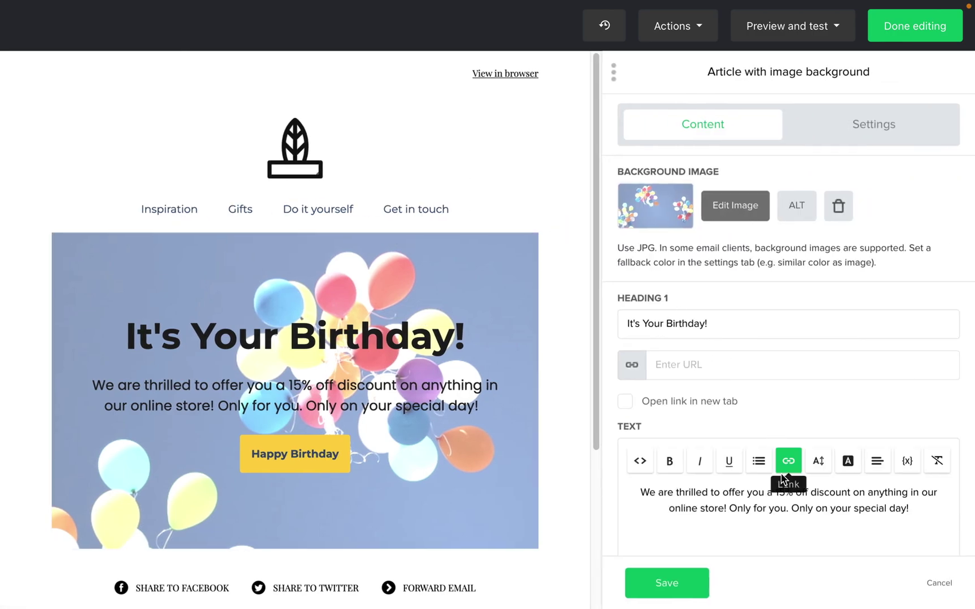
{"action": "left_click", "coordinate": [833, 509]}
{"action": "type", "text": "{$birth"}
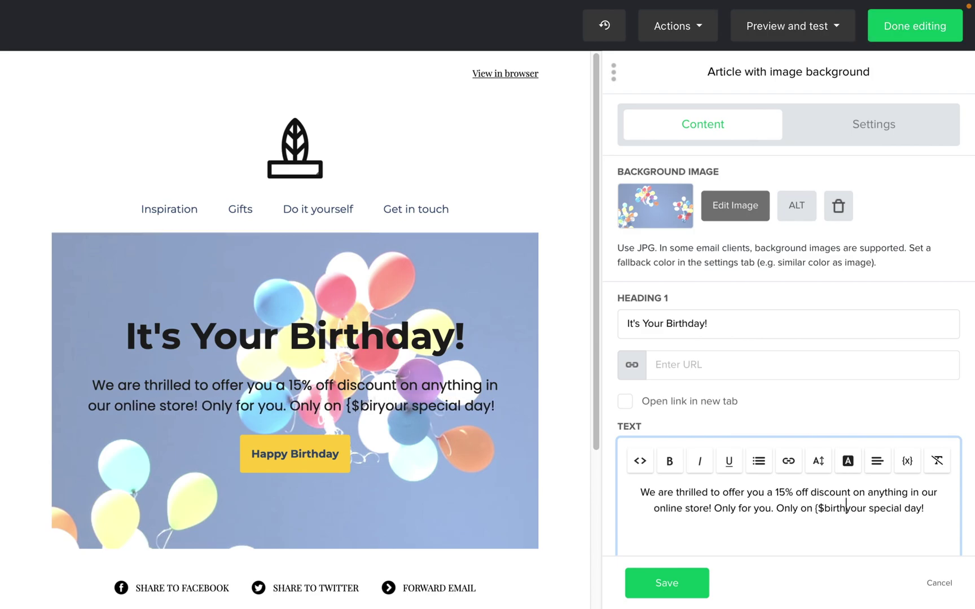
{"action": "type", "text": "day}"}
{"action": "left_click_drag", "start_coordinate": [854, 509], "coordinate": [803, 509]}
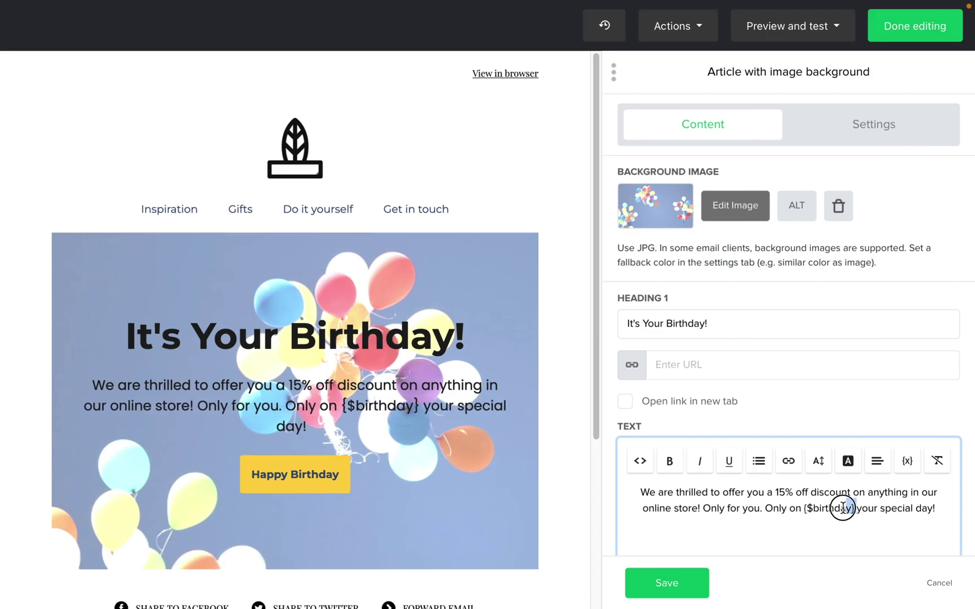
{"action": "key", "text": "BackSpace"}
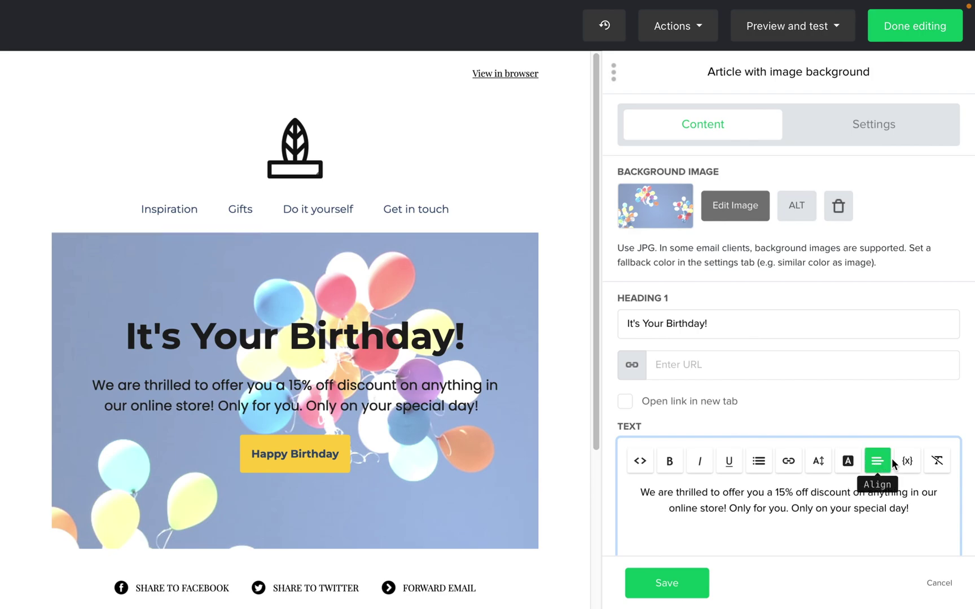
{"action": "left_click", "coordinate": [906, 461]}
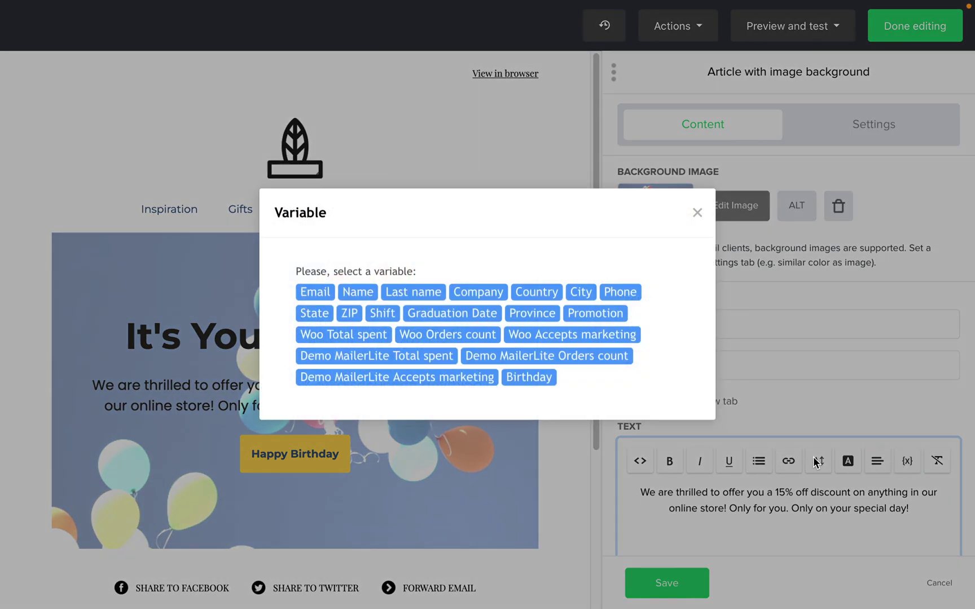
{"action": "left_click", "coordinate": [525, 378]}
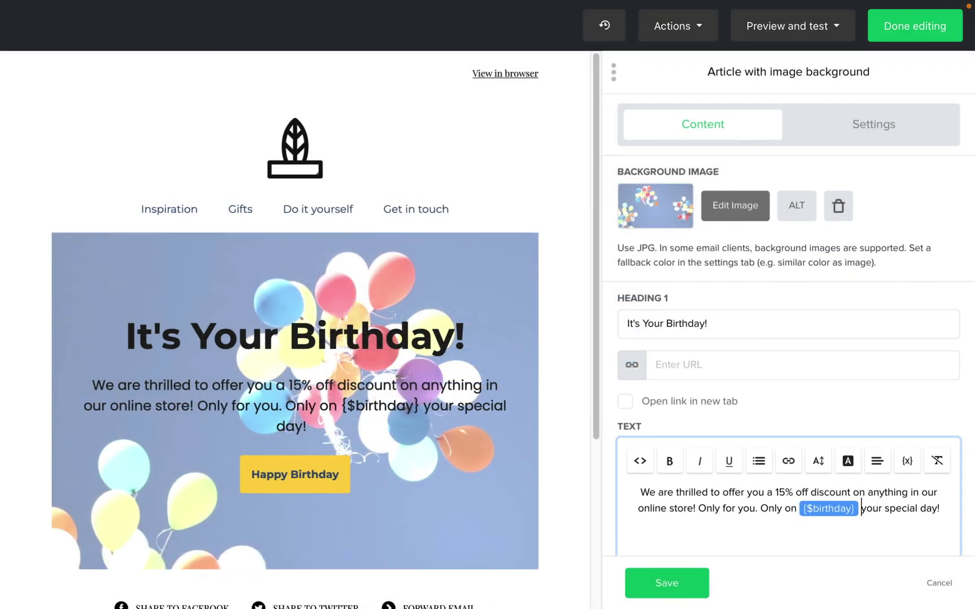
{"action": "type", "text": "-"}
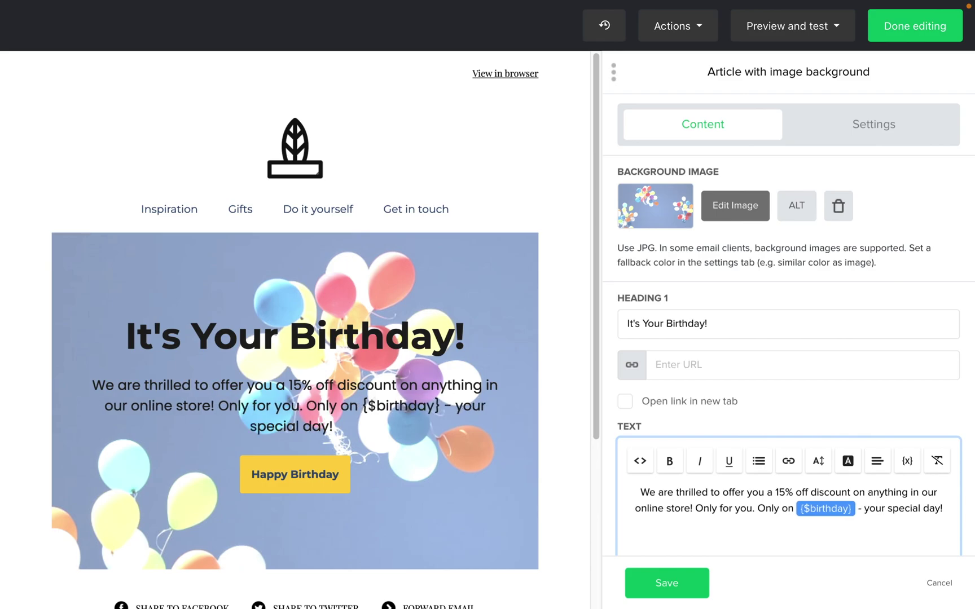
{"action": "left_click", "coordinate": [667, 582]}
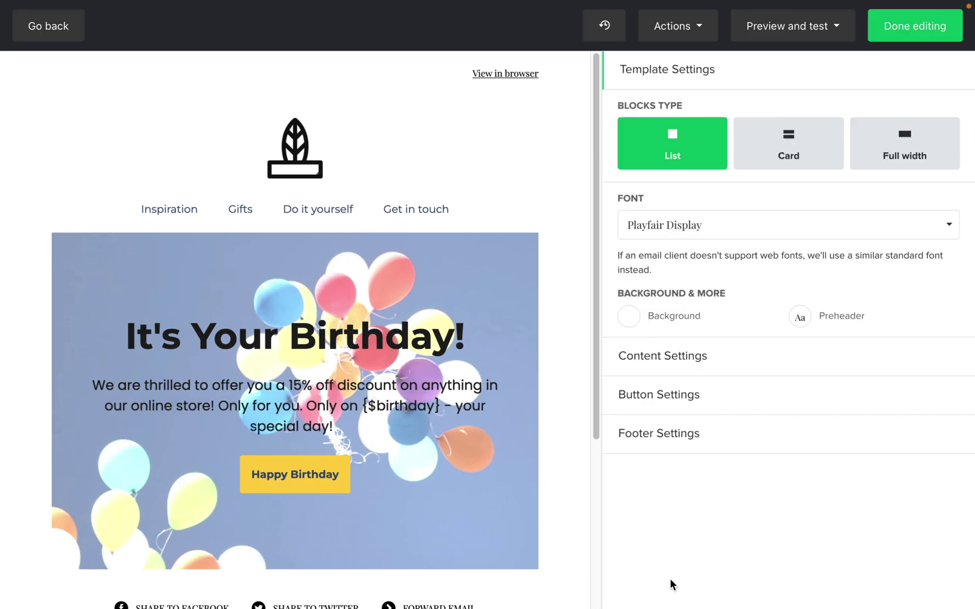